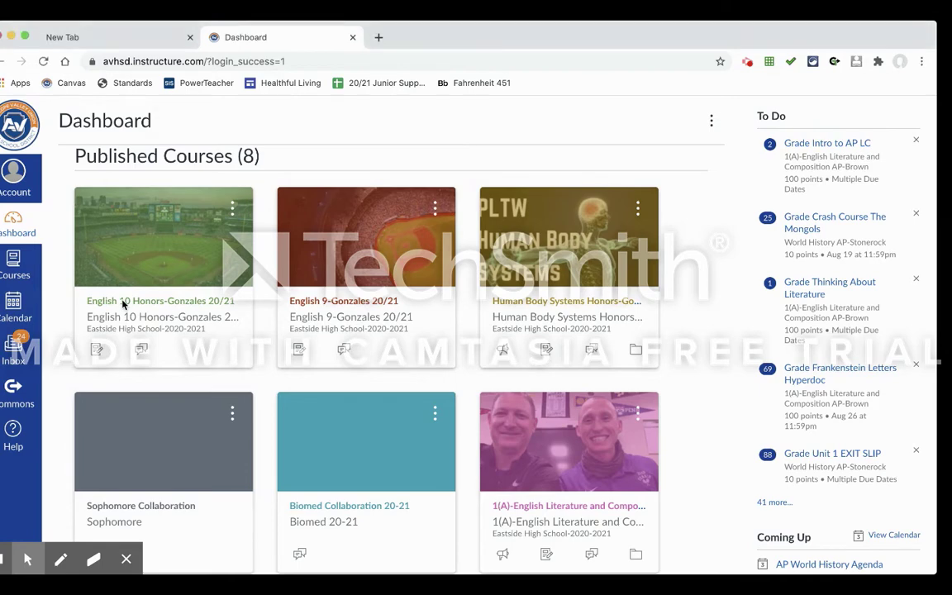
- Open the People page of the English 10 Honors 20/21 course and start a new group set
{"action": "left_click", "coordinate": [138, 303]}
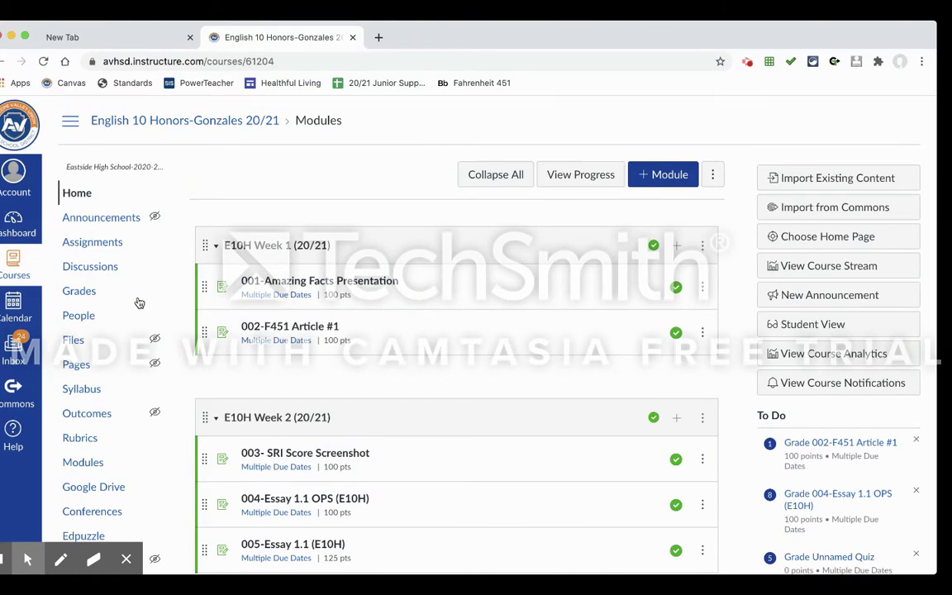
{"action": "left_click", "coordinate": [75, 317]}
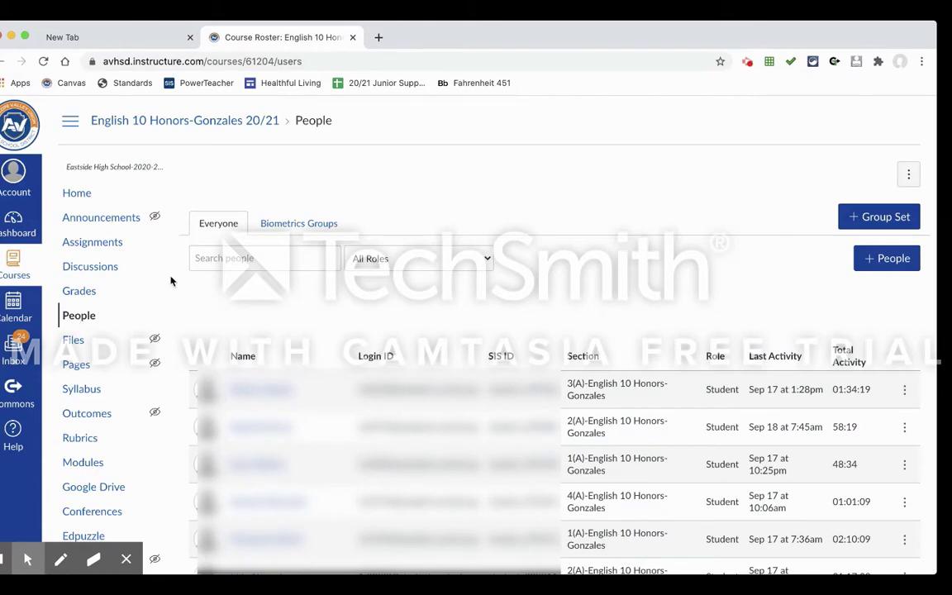
{"action": "left_click", "coordinate": [864, 217]}
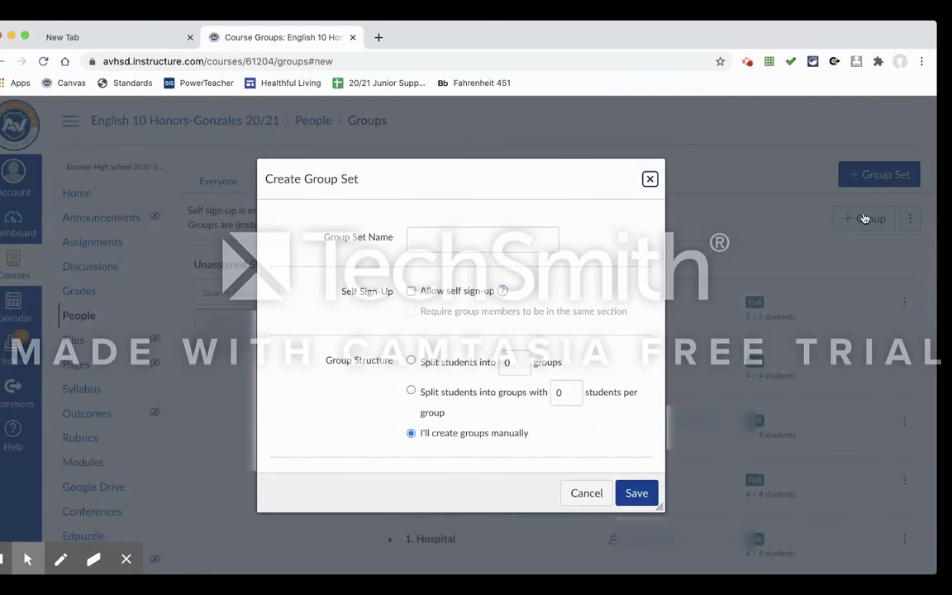
- Name the new group set "Quarter 1 Presentation Groups"
{"action": "left_click", "coordinate": [515, 240]}
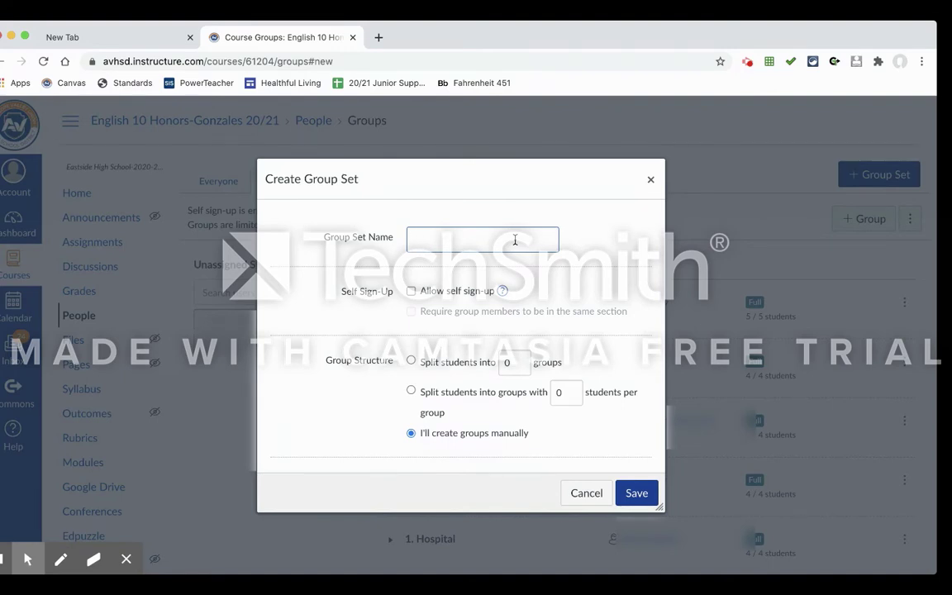
{"action": "type", "text": "Quarter 1 Presentation Gro"}
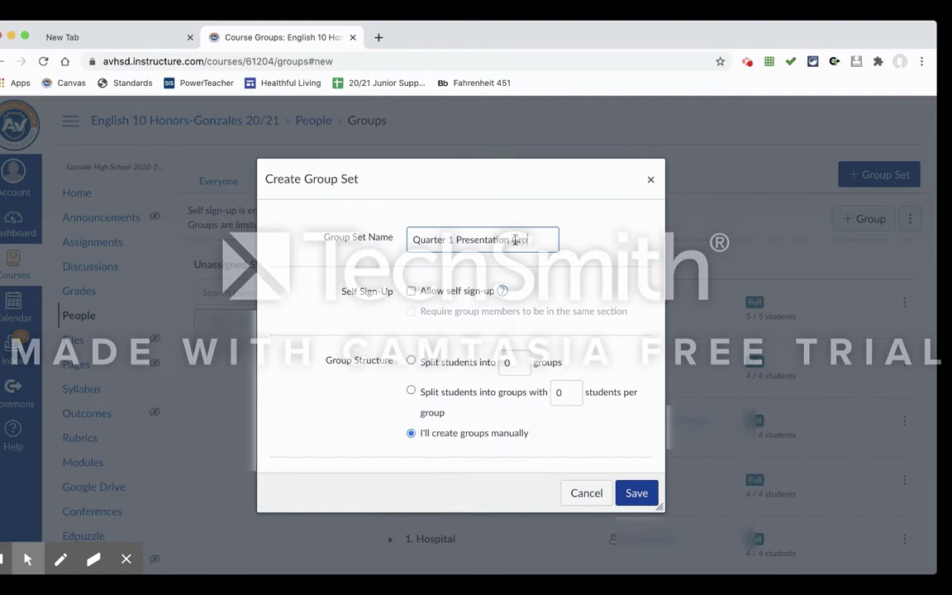
{"action": "type", "text": "ups"}
{"action": "left_click", "coordinate": [588, 246]}
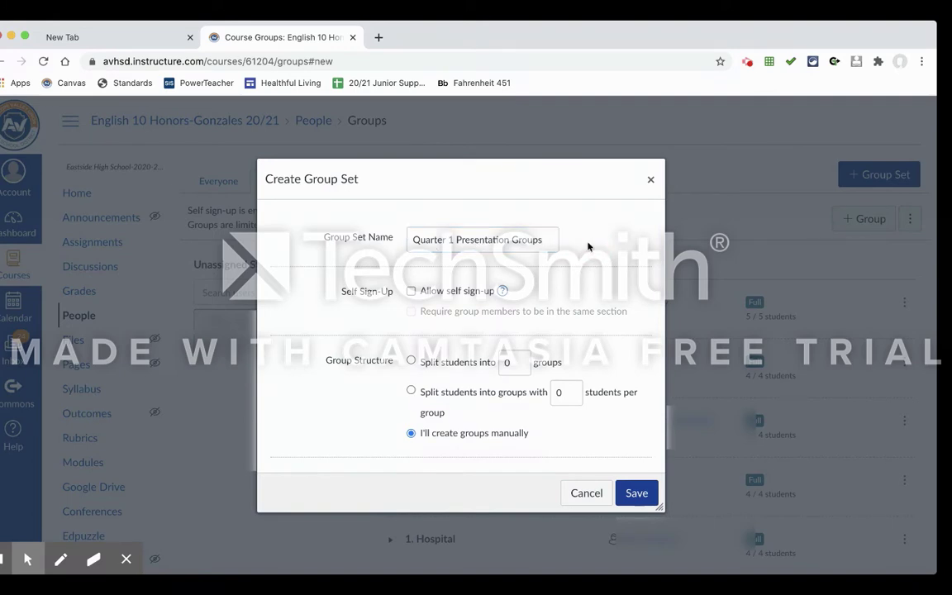
- Allow self sign-up for the group set and require group members to be in the same section
{"action": "left_click", "coordinate": [411, 291]}
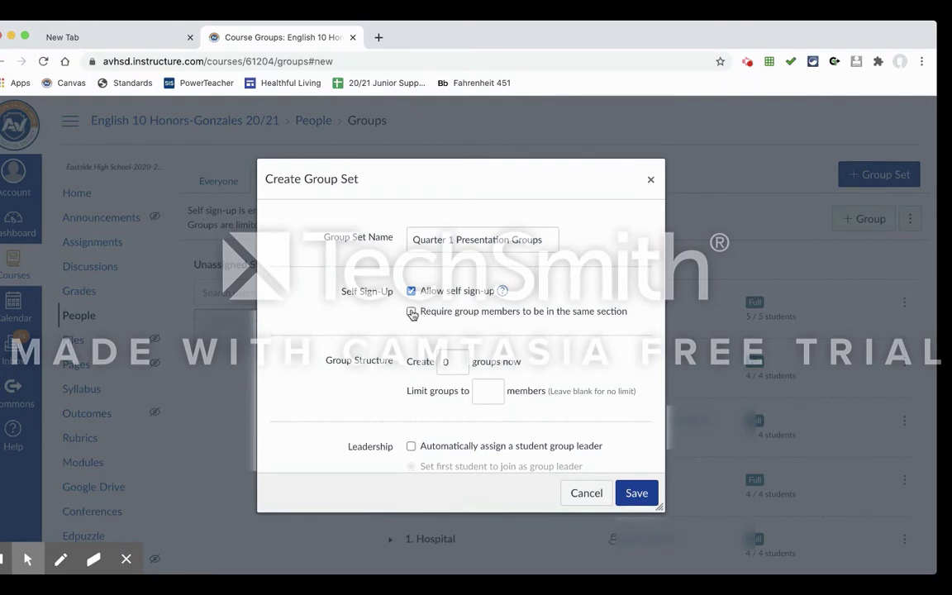
{"action": "left_click", "coordinate": [412, 312]}
{"action": "scroll", "coordinate": [411, 313], "scroll_direction": "down", "scroll_amount": 2}
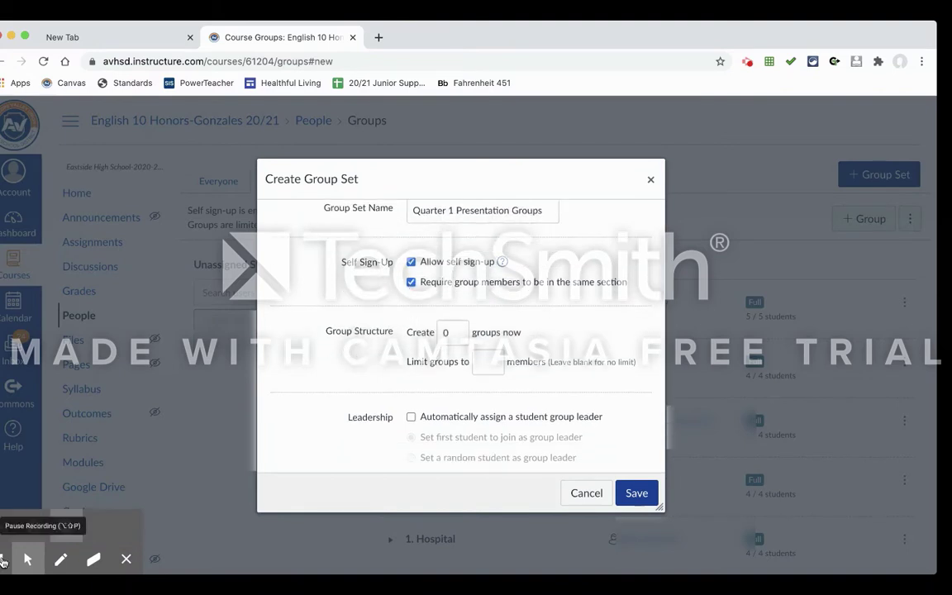
- Set the group structure to create 40 groups with a limit of 4 members each
{"action": "double_click", "coordinate": [453, 332]}
{"action": "type", "text": "5"}
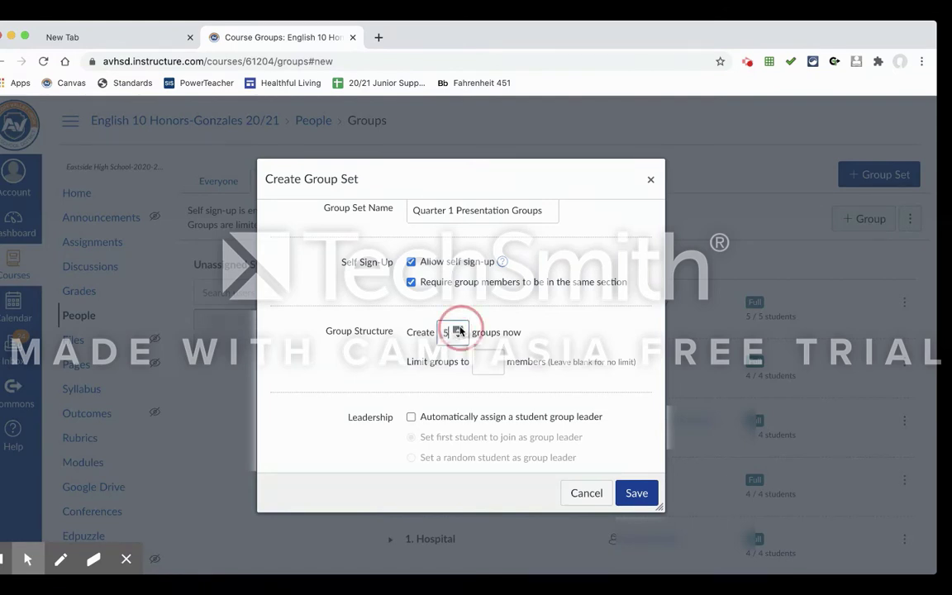
{"action": "left_click", "coordinate": [458, 328]}
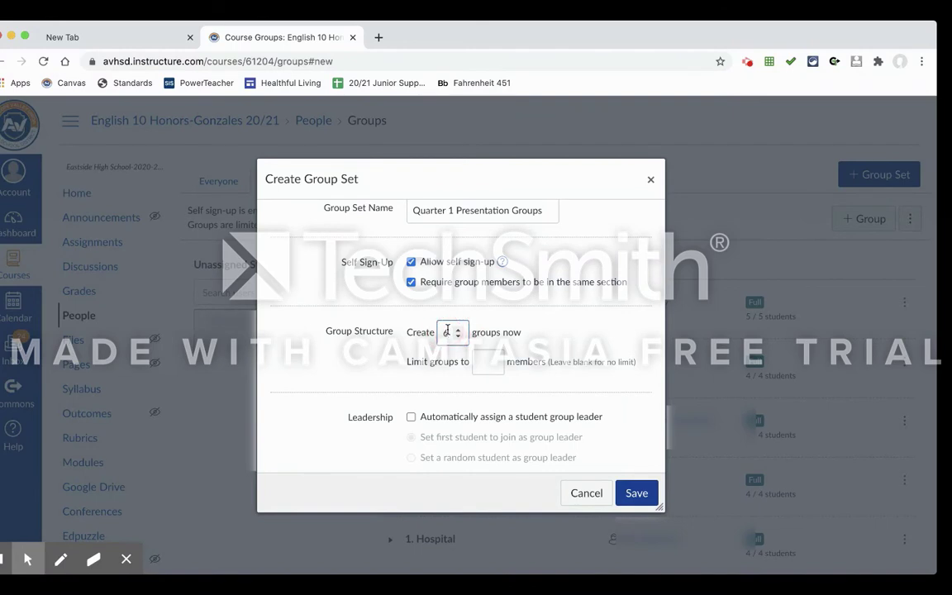
{"action": "left_click", "coordinate": [458, 329]}
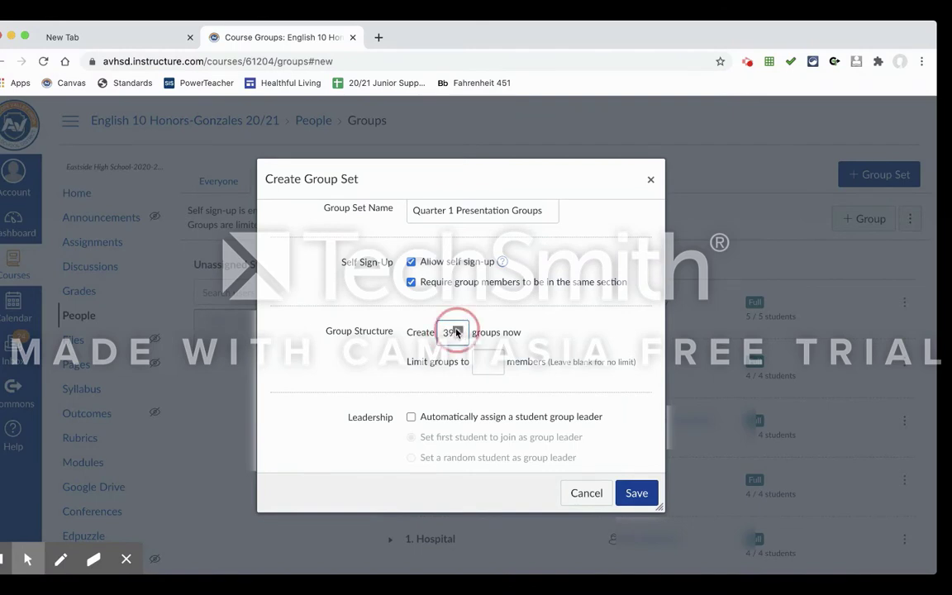
{"action": "left_click", "coordinate": [488, 362]}
{"action": "type", "text": "4"}
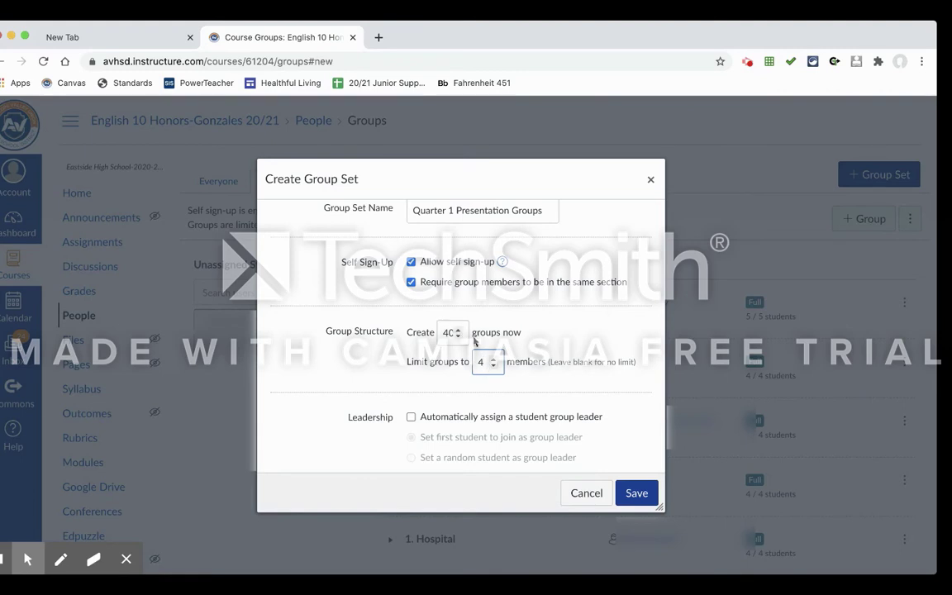
- Automatically assign the first student to join as group leader and save the group set
{"action": "scroll", "coordinate": [475, 340], "scroll_direction": "down", "scroll_amount": 1}
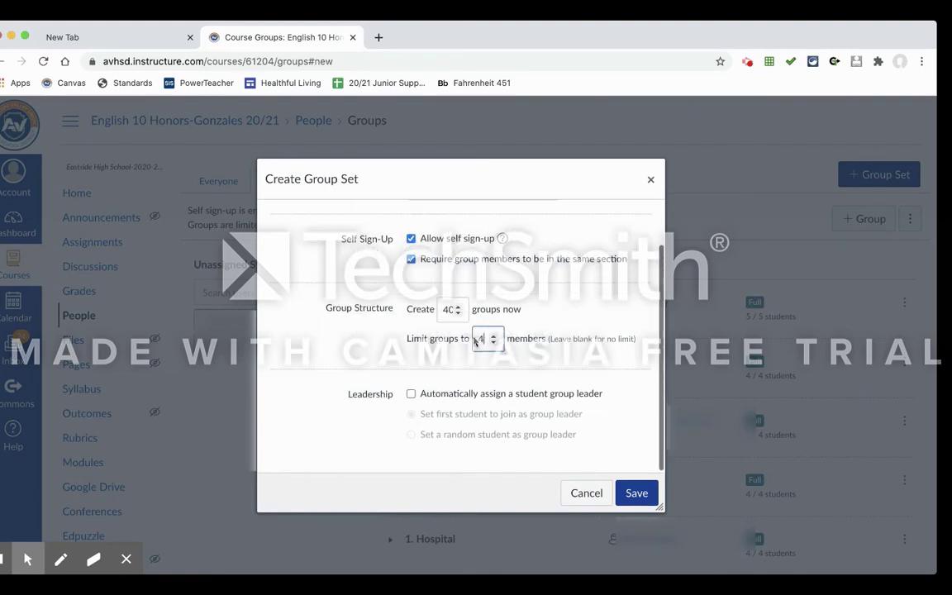
{"action": "left_click", "coordinate": [411, 394]}
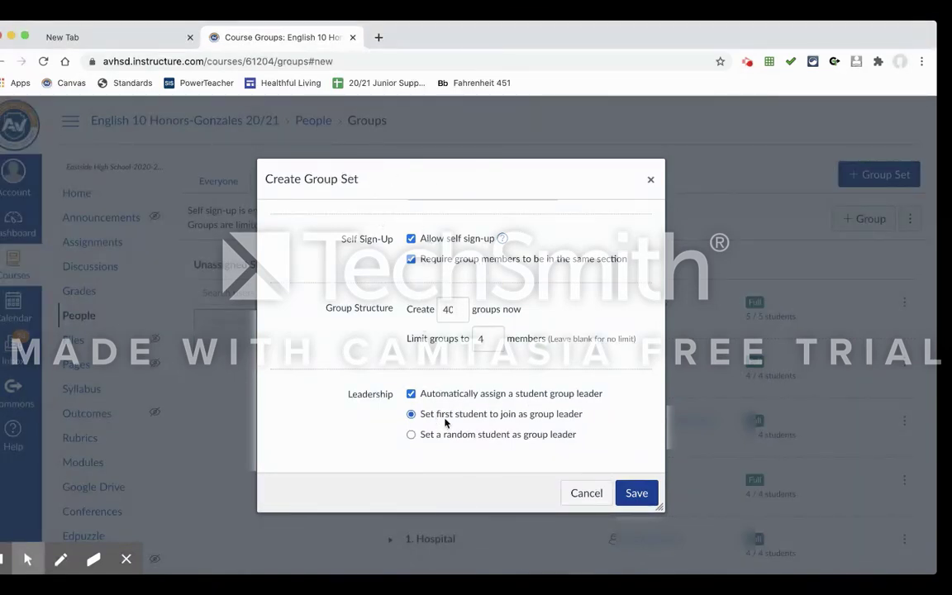
{"action": "left_click", "coordinate": [638, 495]}
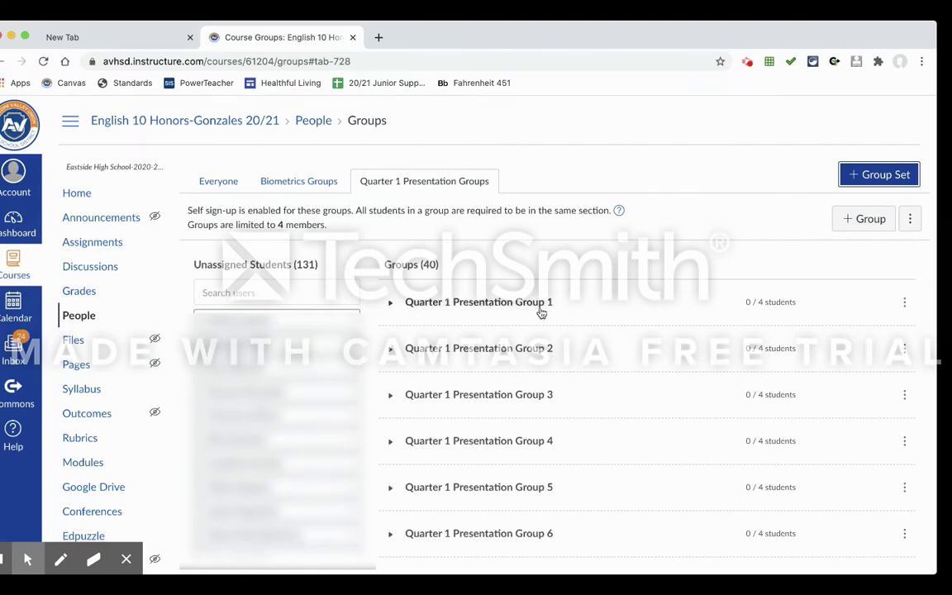
- Rename the first group in the set as "Quarter 1 Presentation Group 1 Period 1"
{"action": "scroll", "coordinate": [540, 310], "scroll_direction": "down", "scroll_amount": 20}
{"action": "scroll", "coordinate": [540, 310], "scroll_direction": "up", "scroll_amount": 20}
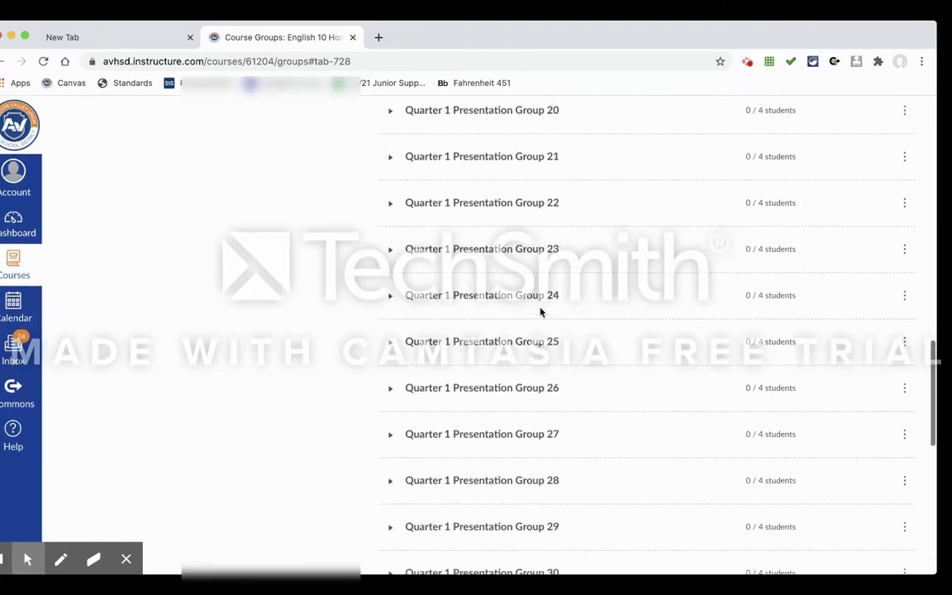
{"action": "scroll", "coordinate": [539, 310], "scroll_direction": "up", "scroll_amount": 10}
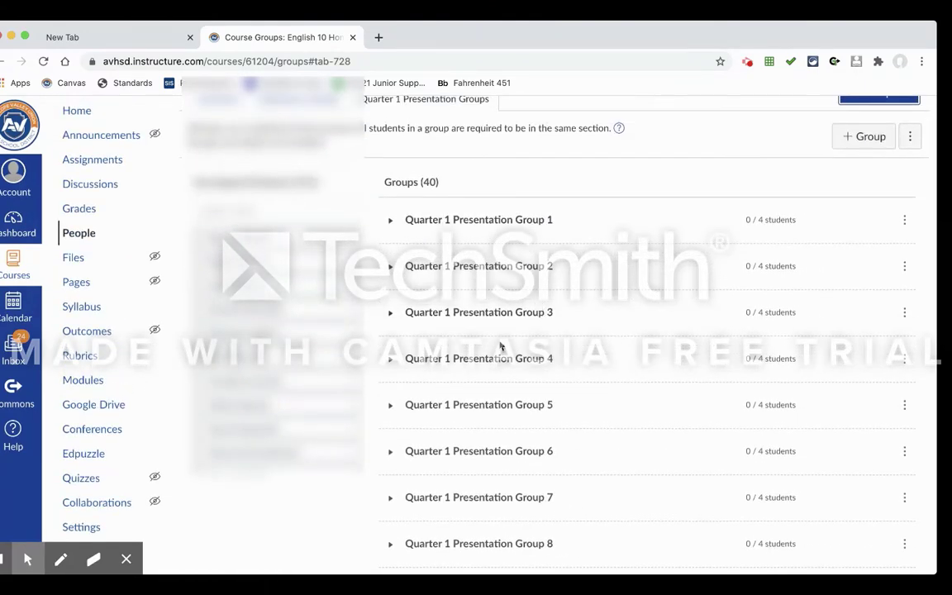
{"action": "scroll", "coordinate": [500, 345], "scroll_direction": "down", "scroll_amount": 1}
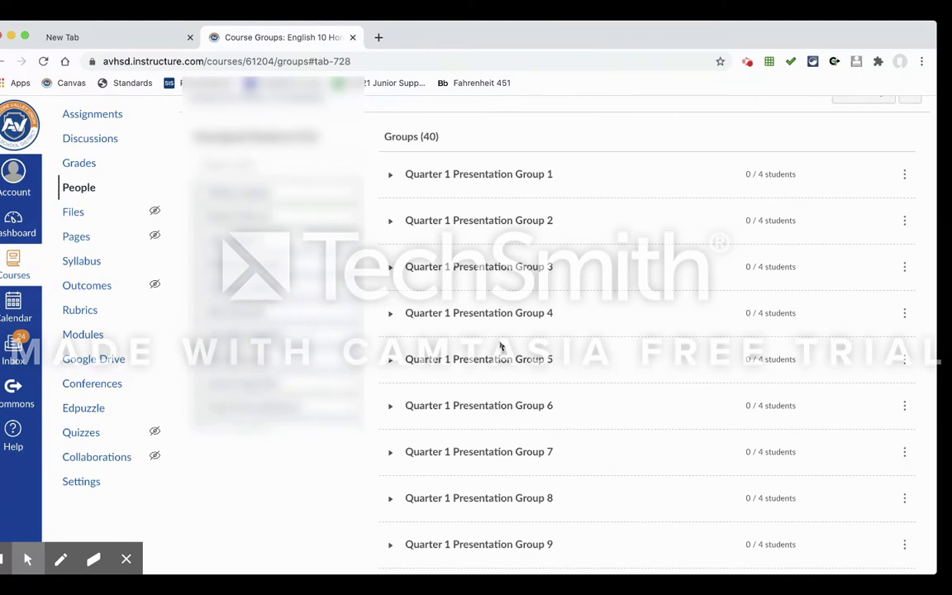
{"action": "left_click", "coordinate": [905, 176]}
{"action": "left_click", "coordinate": [845, 231]}
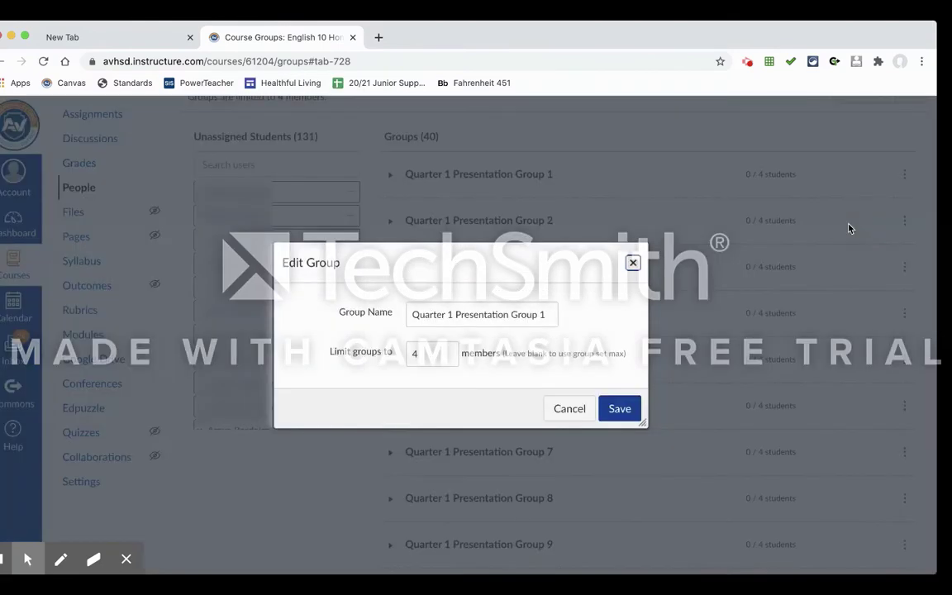
{"action": "left_click", "coordinate": [548, 313]}
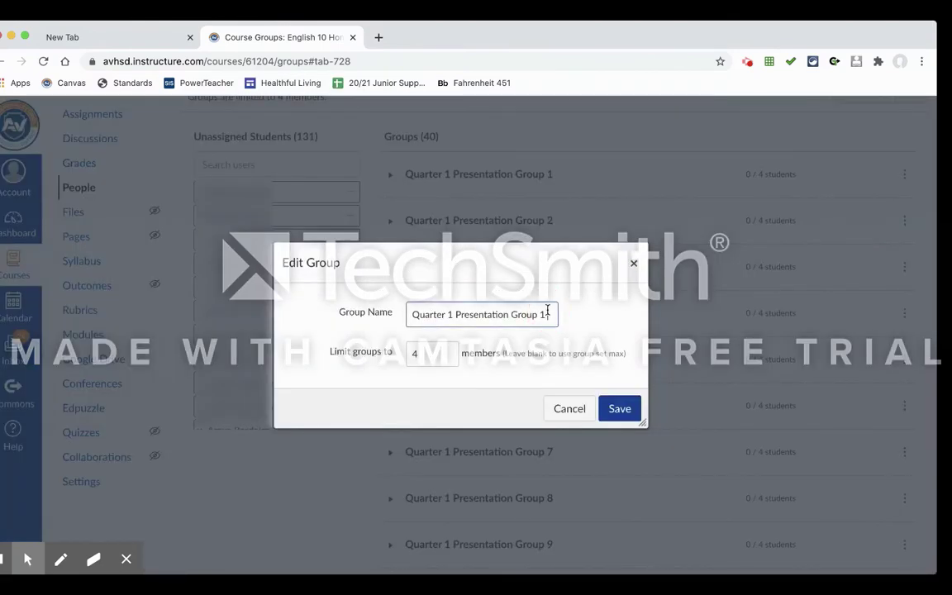
{"action": "type", "text": "Period"}
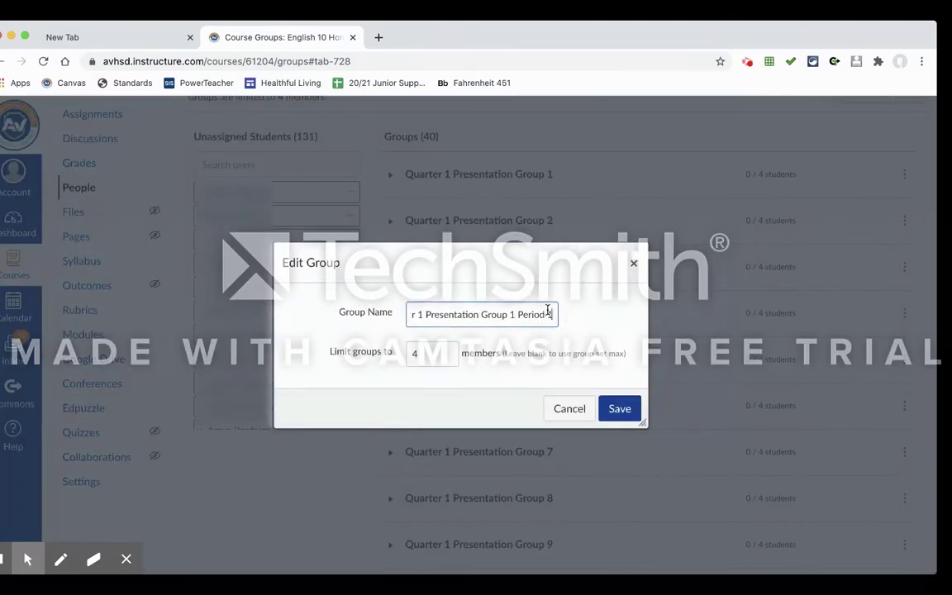
{"action": "type", "text": " 1"}
{"action": "key", "text": "Return"}
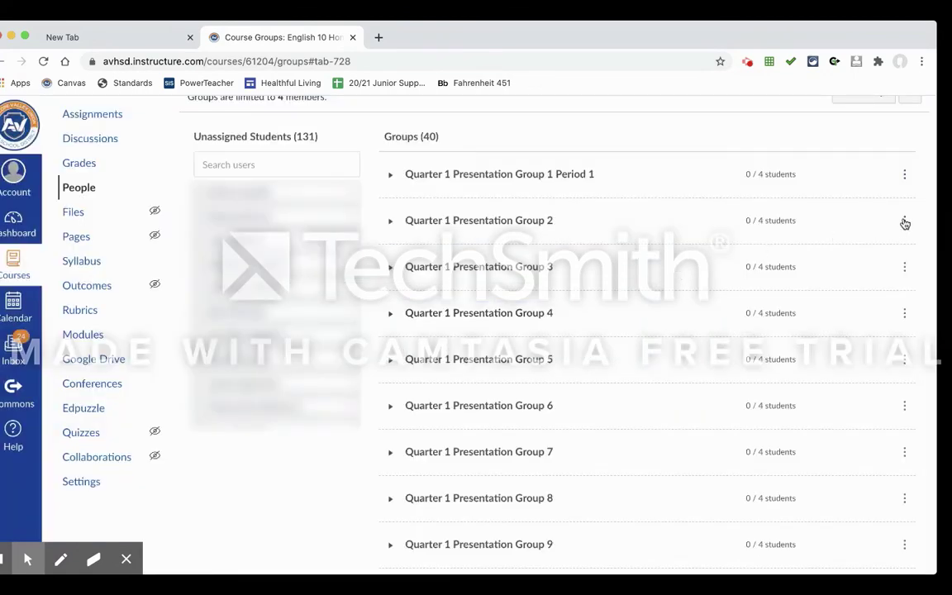
- Rename the second group as "Quarter 1 Presentation Group 2 Period 1"
{"action": "left_click", "coordinate": [905, 221]}
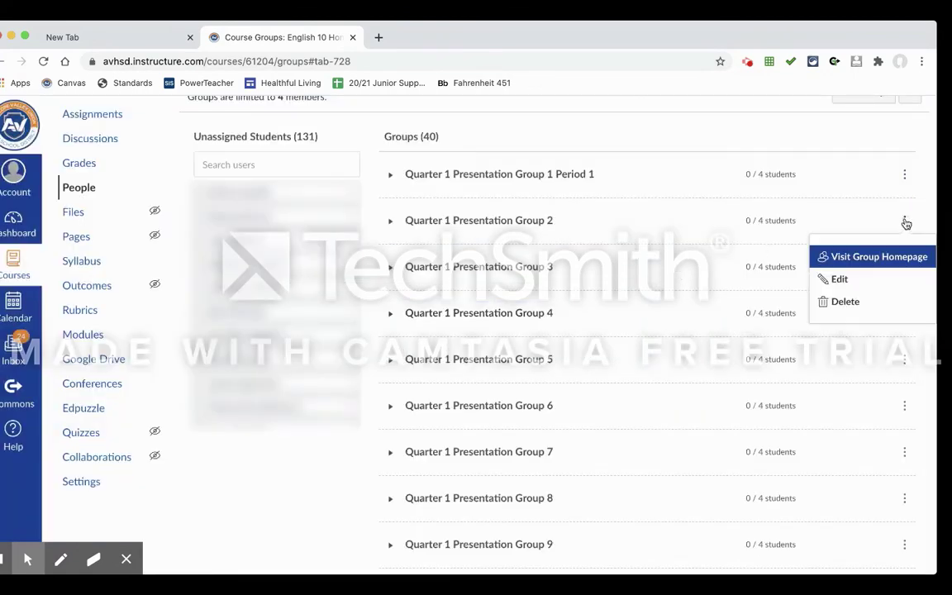
{"action": "left_click", "coordinate": [846, 279]}
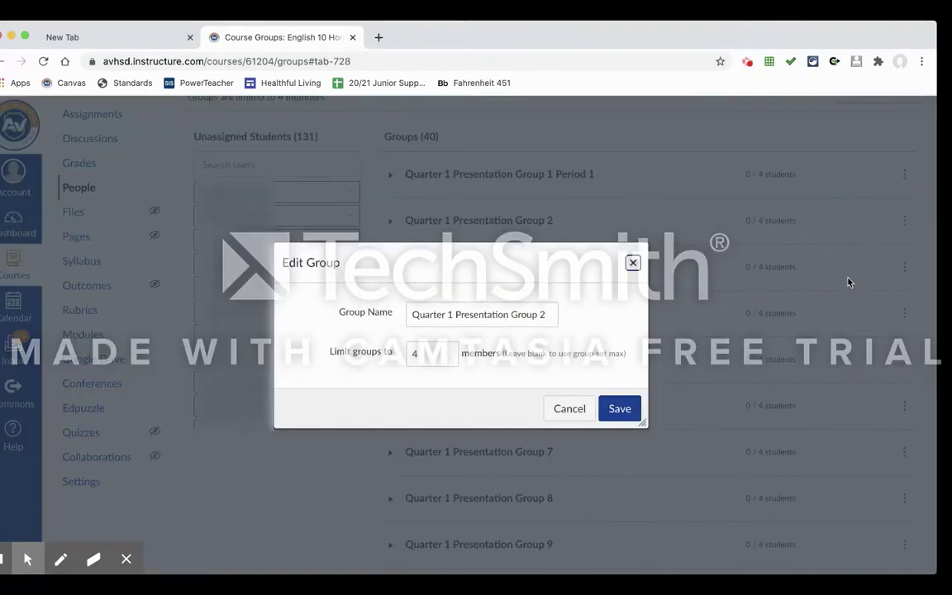
{"action": "left_click", "coordinate": [553, 320]}
{"action": "type", "text": "Period 1"}
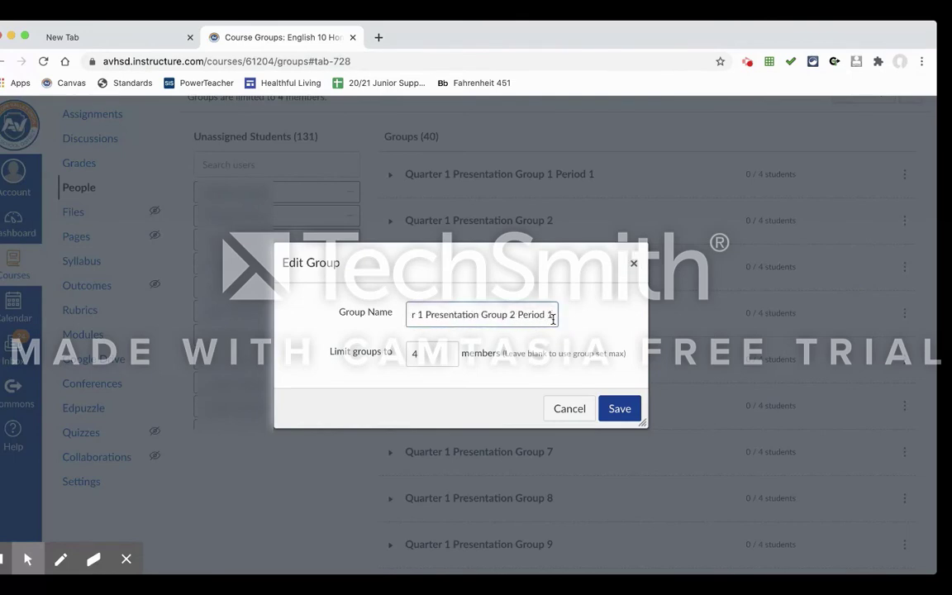
{"action": "key", "text": "Return"}
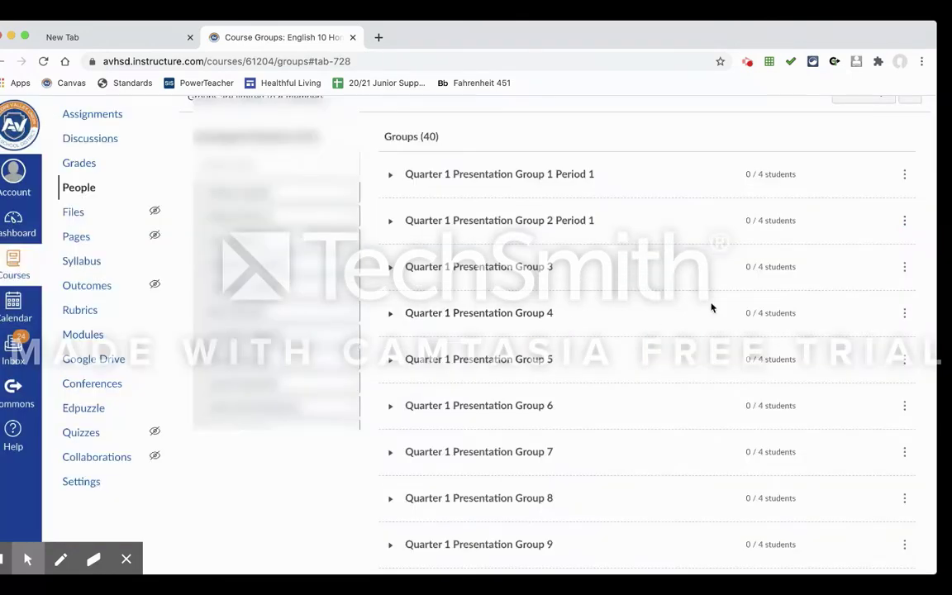
- Rename the eleventh group as "Quarter 1 Presentation Group 11 Period 2"
{"action": "scroll", "coordinate": [566, 179], "scroll_direction": "down", "scroll_amount": 3}
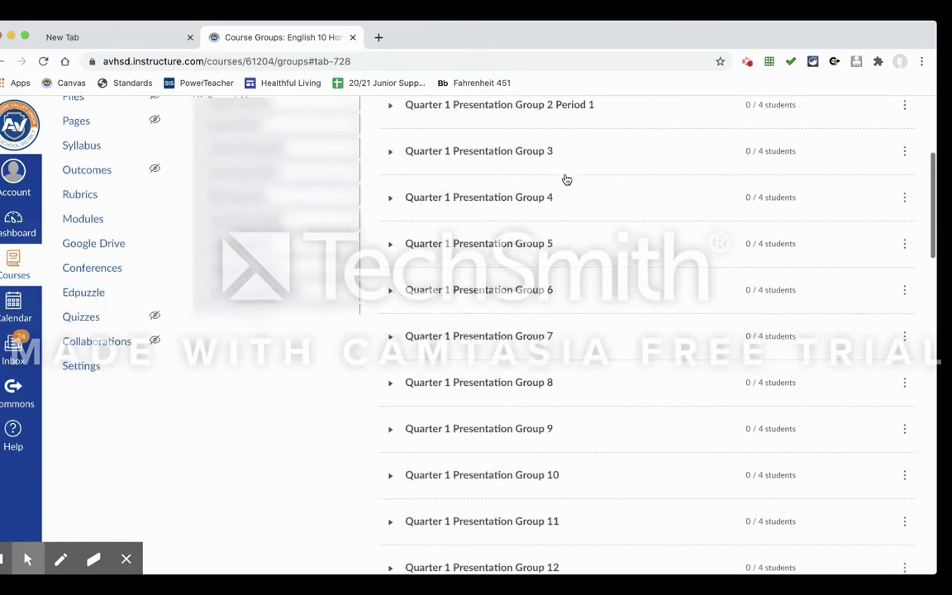
{"action": "scroll", "coordinate": [554, 465], "scroll_direction": "down", "scroll_amount": 3}
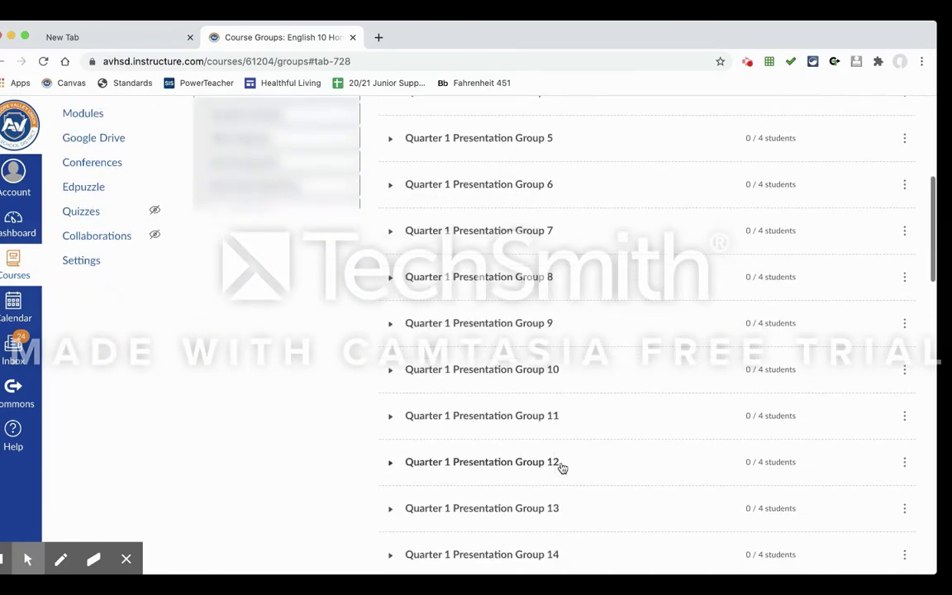
{"action": "left_click", "coordinate": [906, 418]}
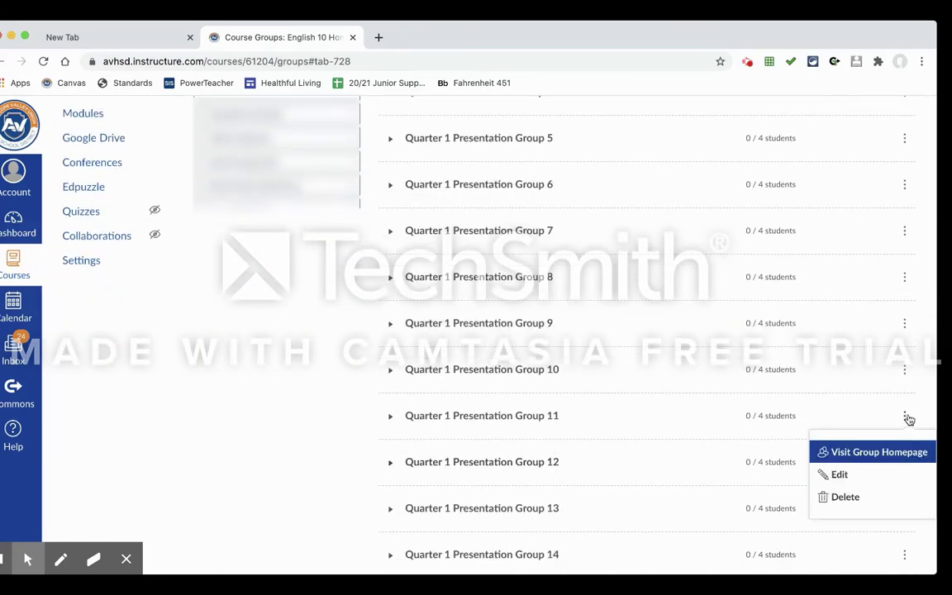
{"action": "left_click", "coordinate": [864, 477]}
{"action": "left_click", "coordinate": [557, 315]}
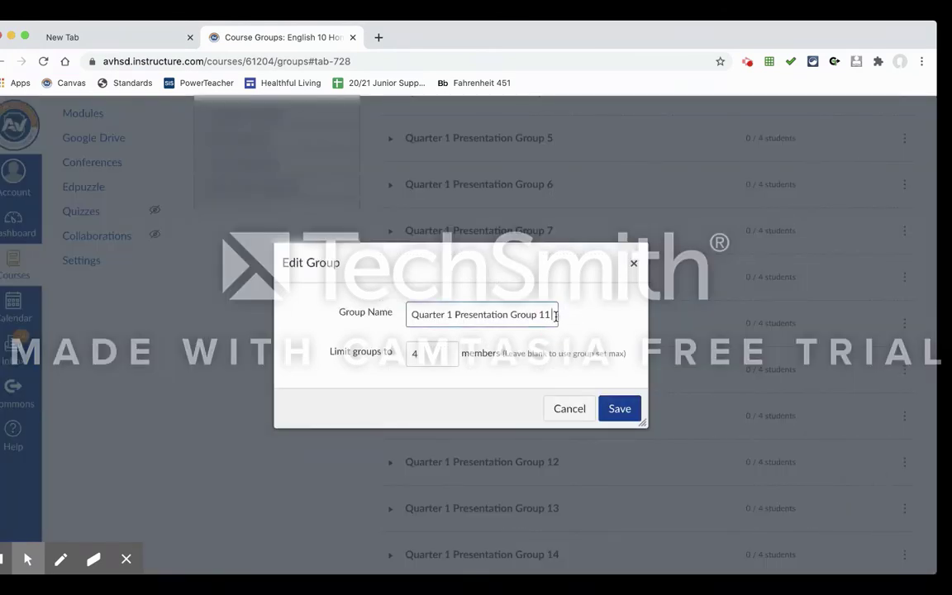
{"action": "type", "text": "Period 2"}
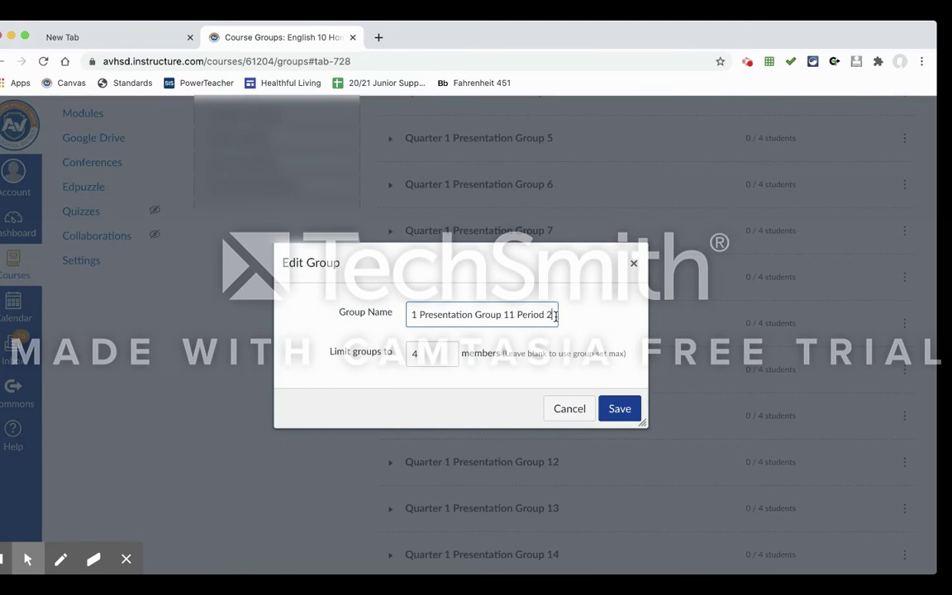
{"action": "key", "text": "Return"}
{"action": "scroll", "coordinate": [557, 323], "scroll_direction": "down", "scroll_amount": 10}
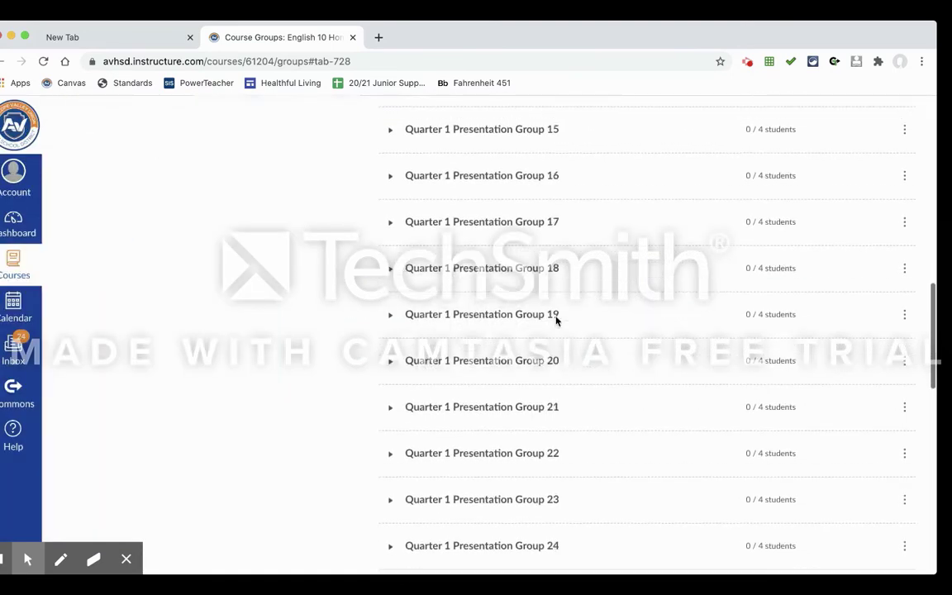
{"action": "left_click", "coordinate": [905, 354]}
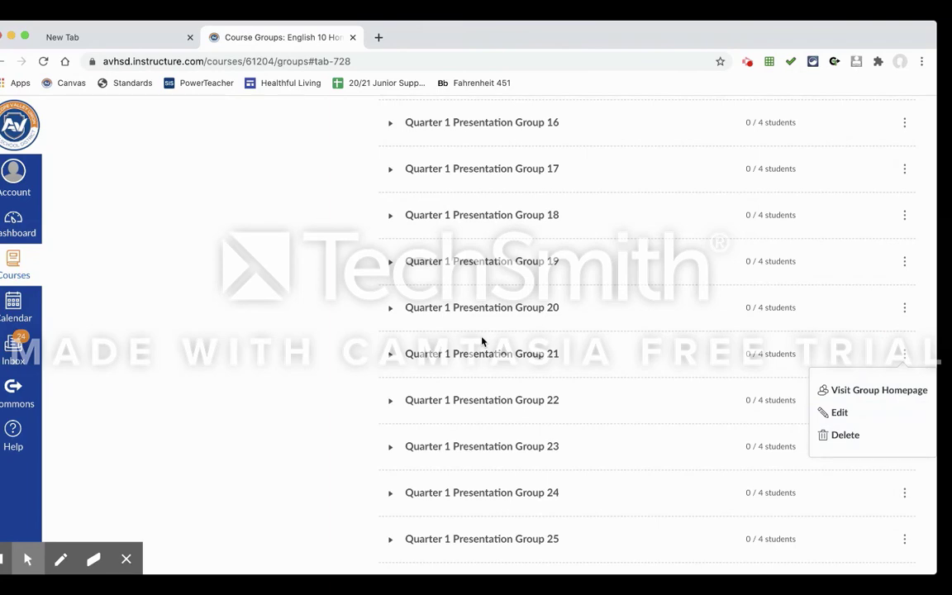
{"action": "scroll", "coordinate": [483, 342], "scroll_direction": "up", "scroll_amount": 10}
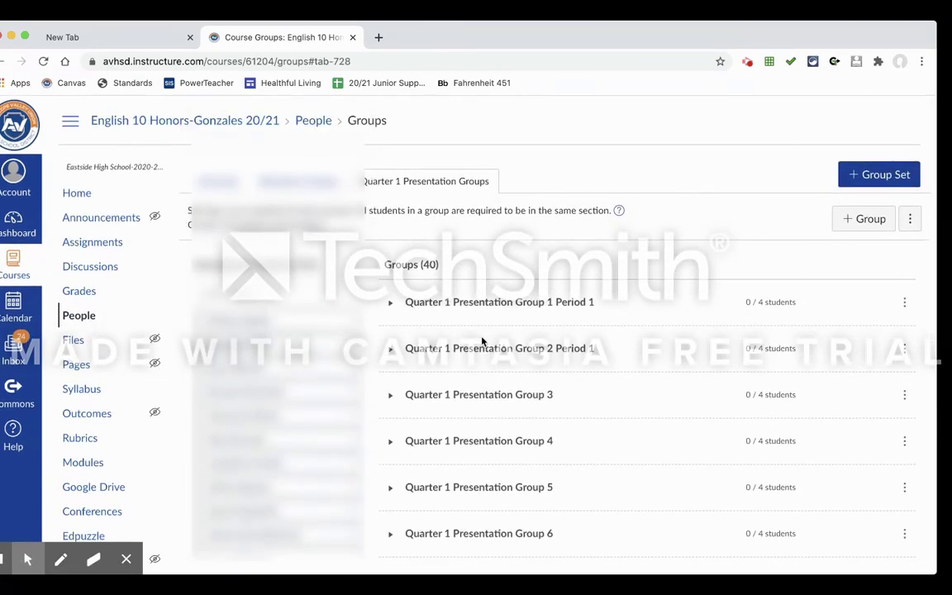
- Set the member limit of Quarter 1 Presentation Group 1 Period 1 to 5 and save the group
{"action": "scroll", "coordinate": [483, 342], "scroll_direction": "down", "scroll_amount": 2}
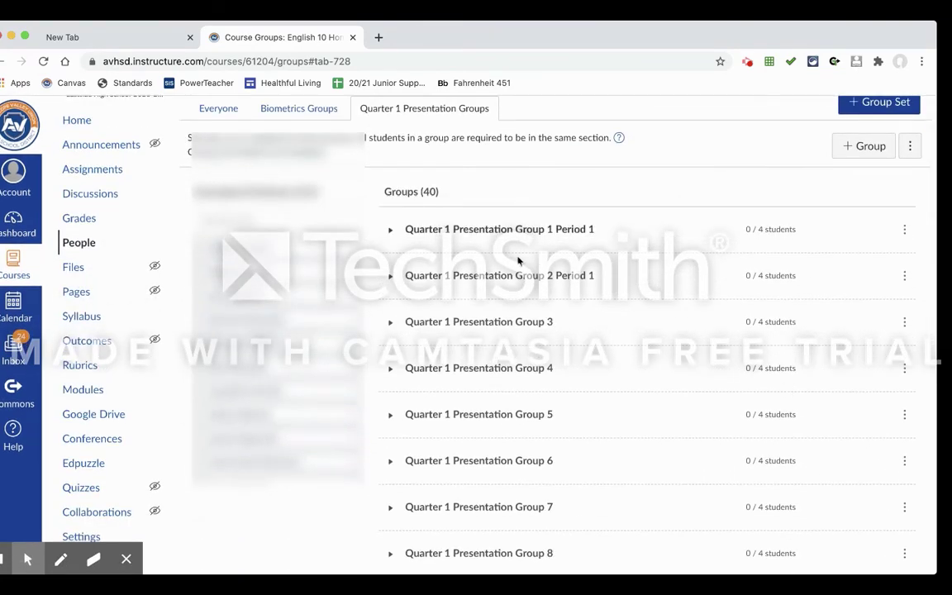
{"action": "scroll", "coordinate": [552, 269], "scroll_direction": "down", "scroll_amount": 3}
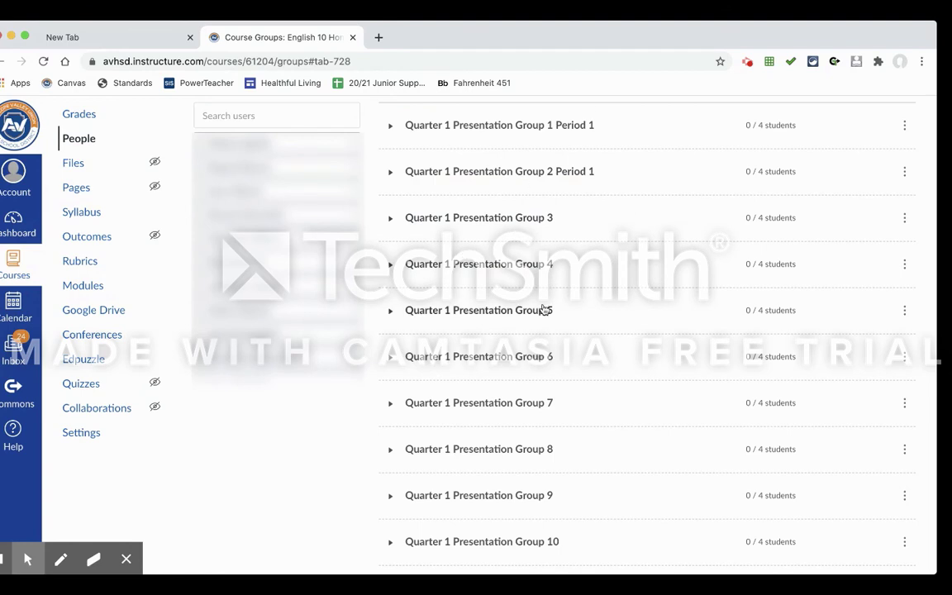
{"action": "left_click", "coordinate": [905, 125]}
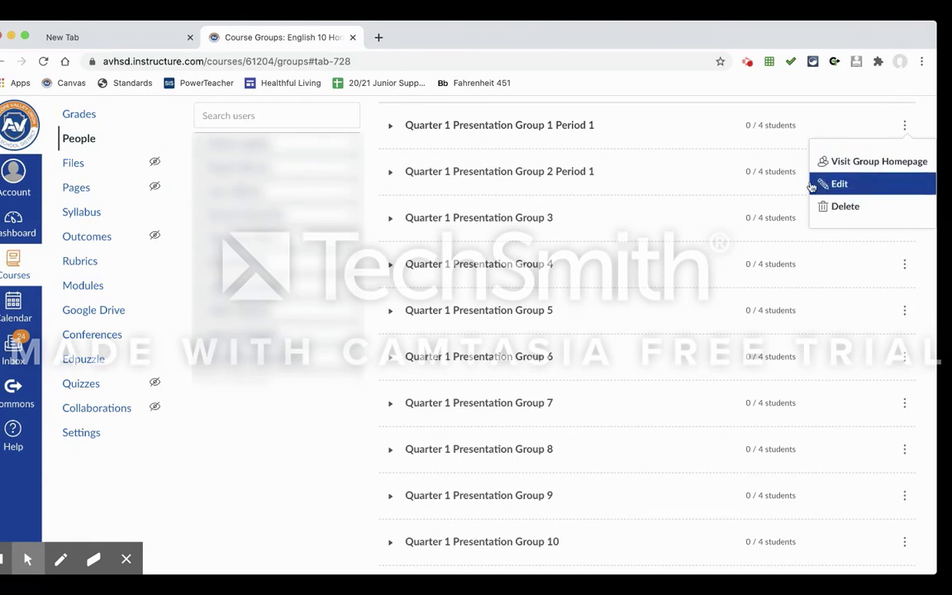
{"action": "left_click", "coordinate": [846, 183]}
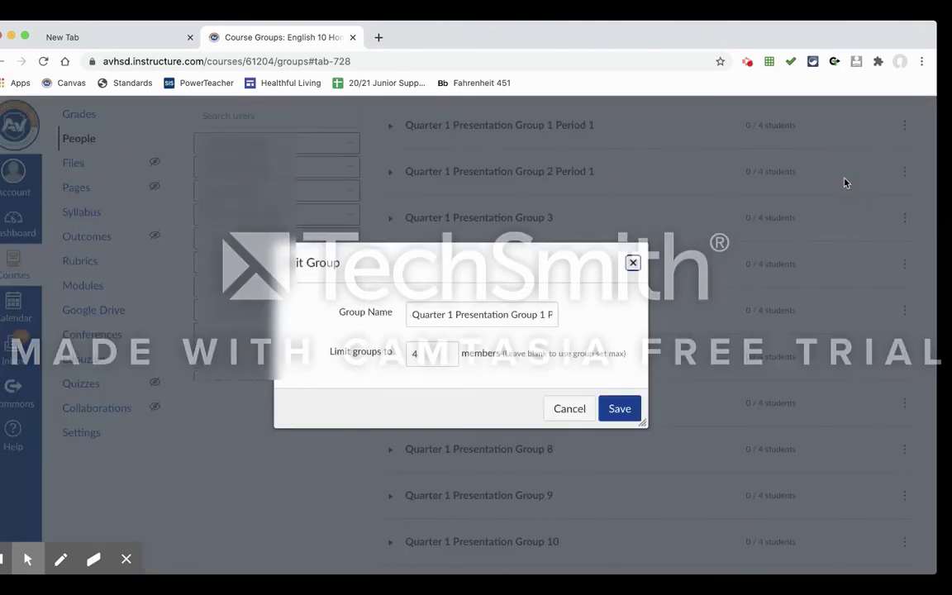
{"action": "left_click", "coordinate": [448, 350]}
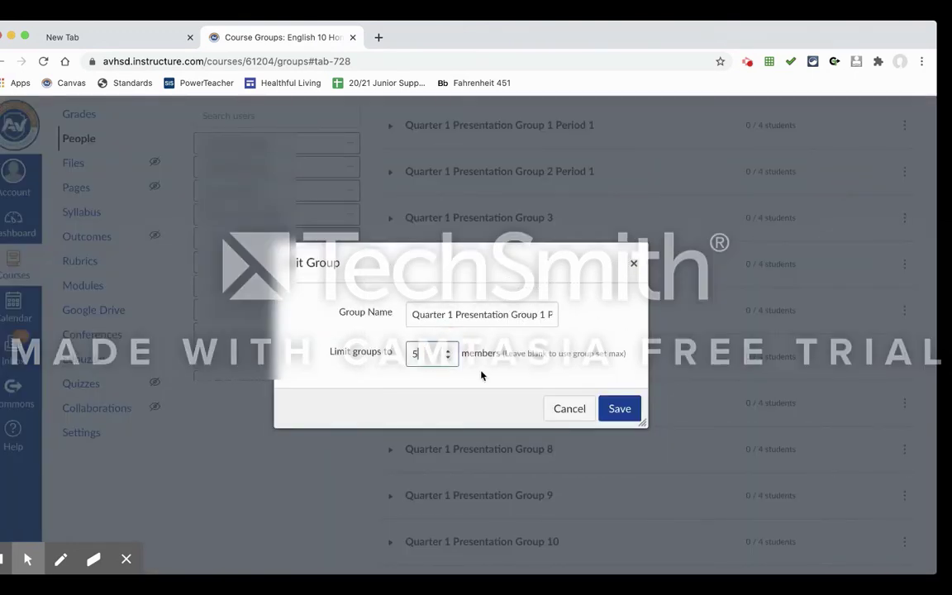
{"action": "left_click", "coordinate": [620, 409]}
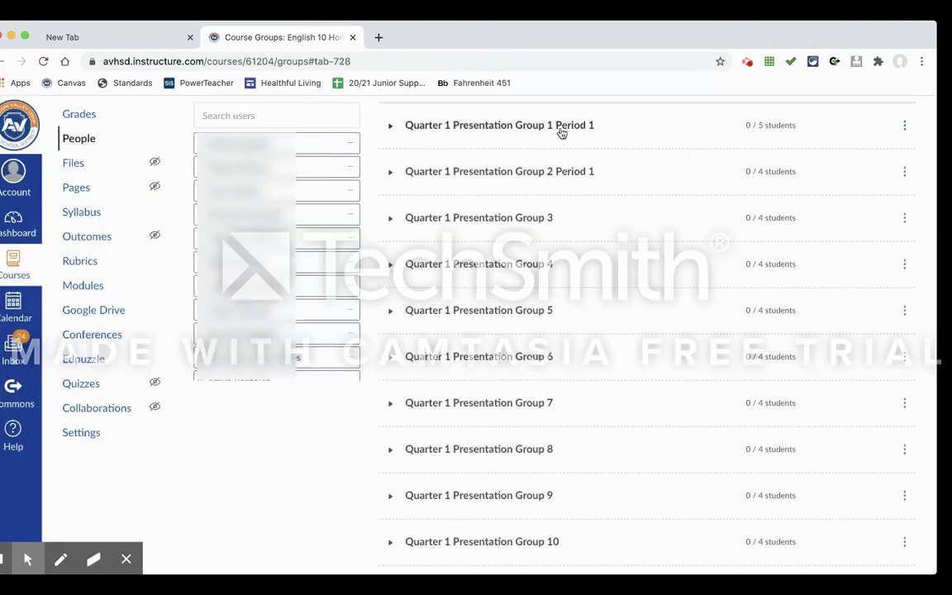